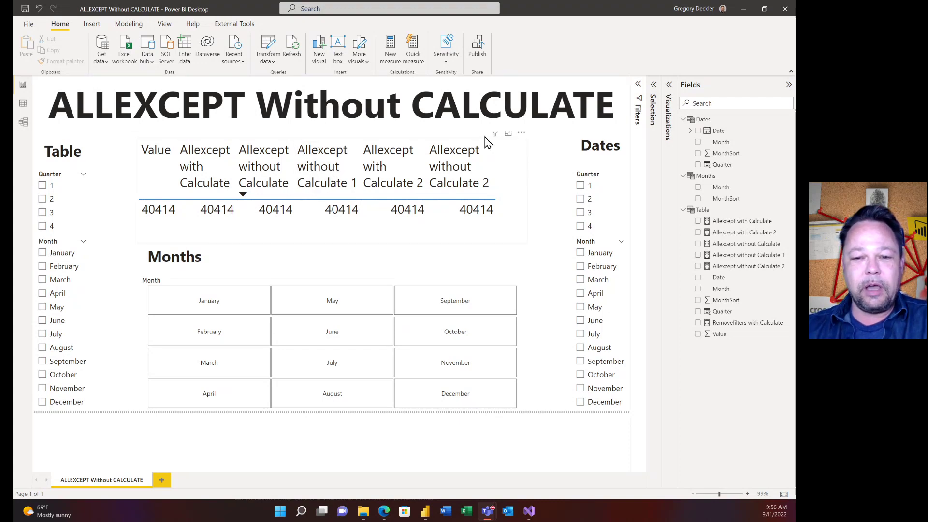
# Confirm the comparison table (all 40414) has no filters, then switch to the ALLEXCEPT Docs page.
pyautogui.moveTo(497, 141)
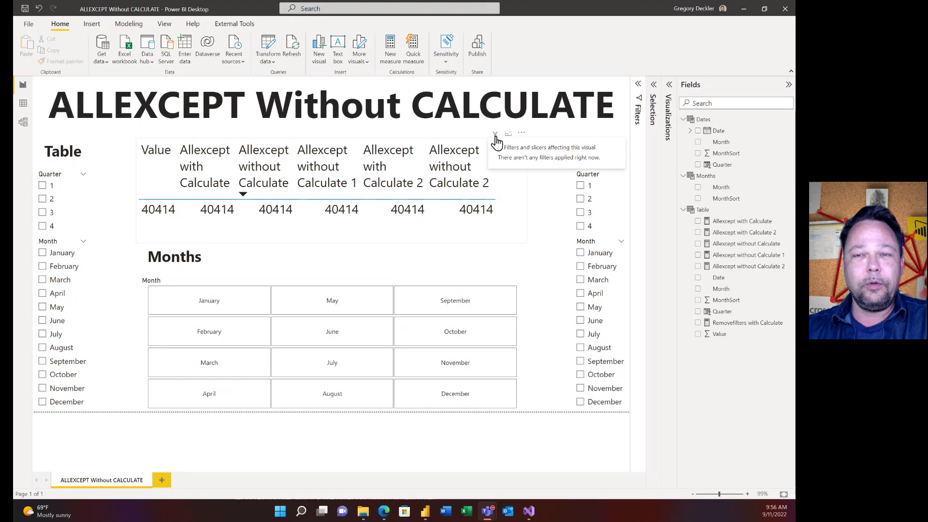
pyautogui.hotkey('alt', 'Tab')
# Read the ALLEXCEPT syntax, remarks and example, then return to the Power BI report.
pyautogui.scroll(-10, 399, 127)
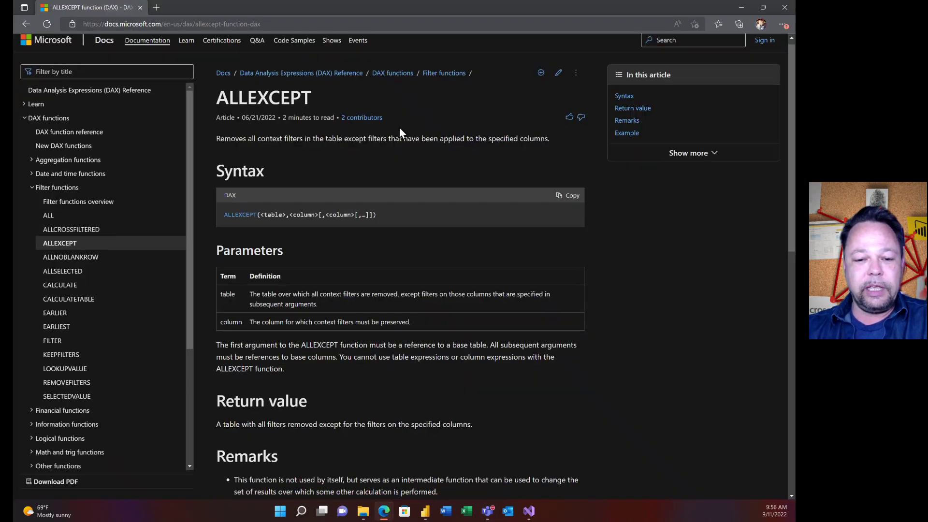
pyautogui.scroll(1, 427, 276)
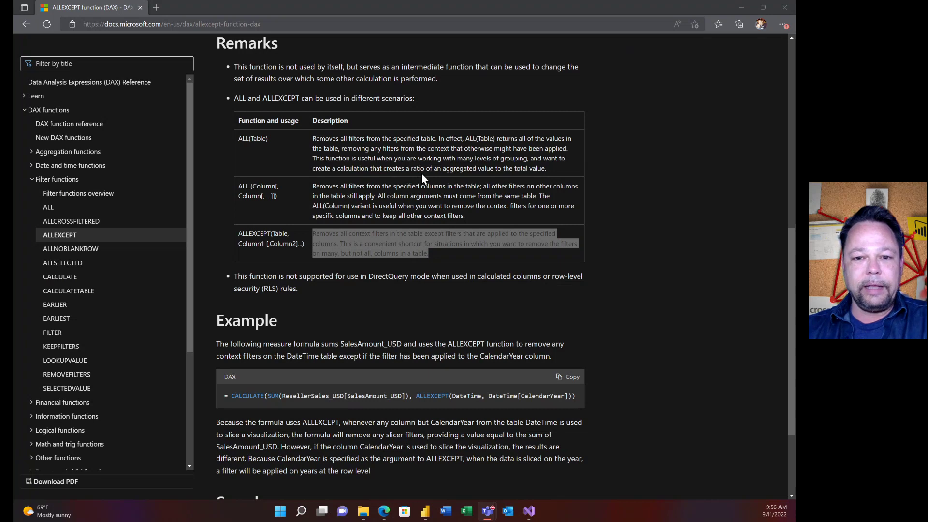
pyautogui.hotkey('alt', 'Tab')
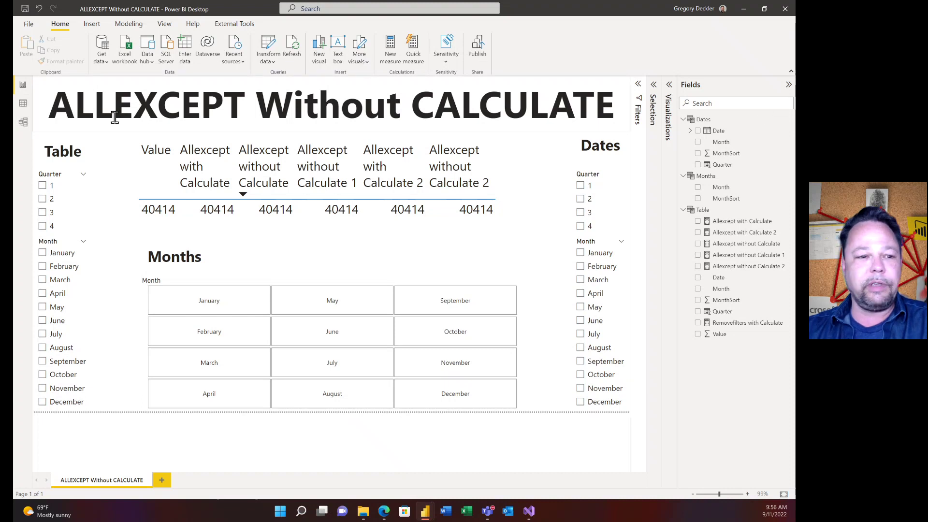
# Inspect the Months, Dates and Table data in Data view, then show the Model view diagram.
pyautogui.click(22, 103)
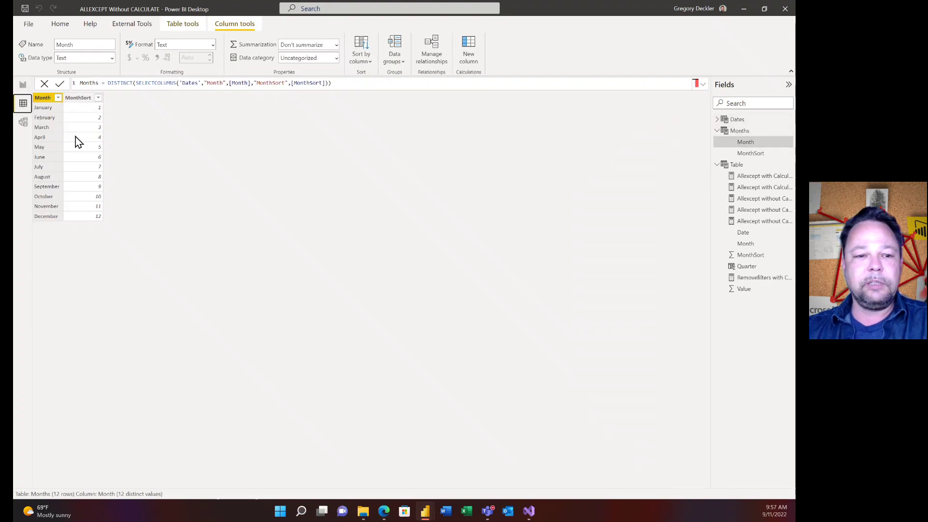
pyautogui.click(735, 120)
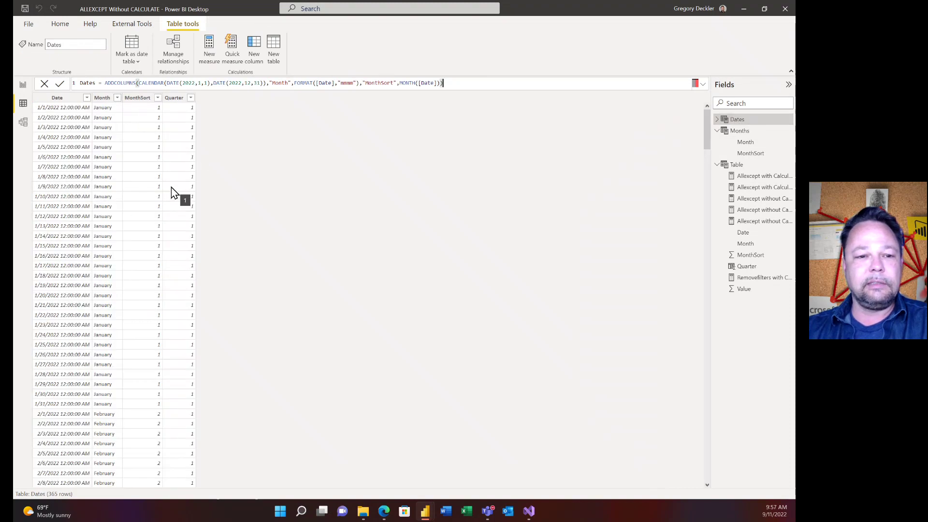
pyautogui.click(738, 166)
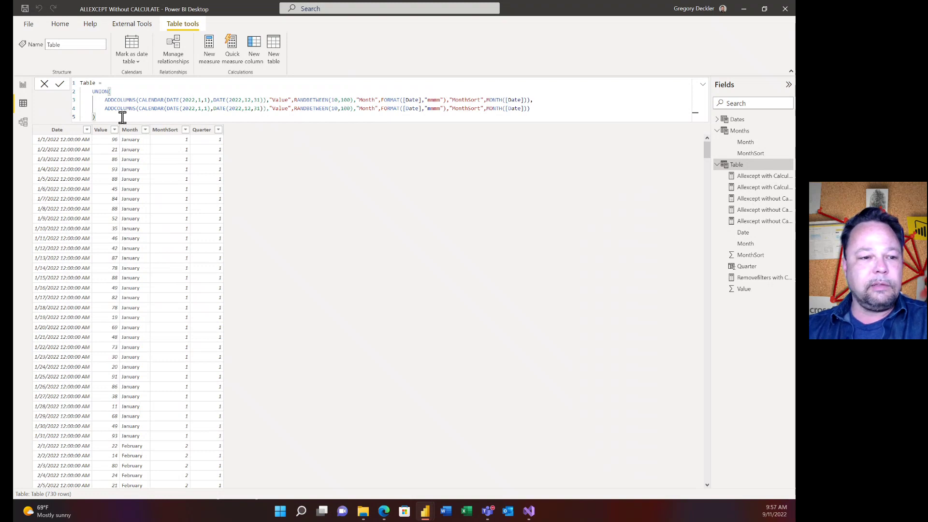
pyautogui.click(23, 124)
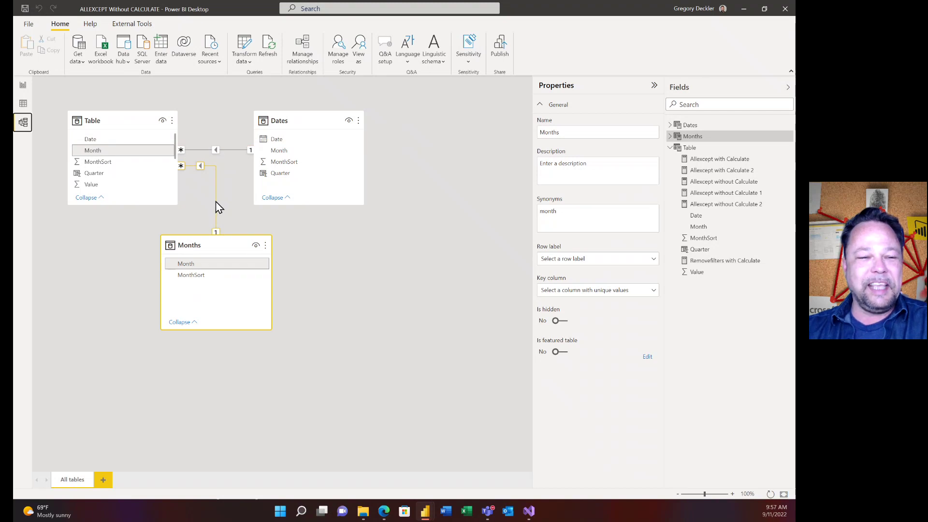
# Go back to Report view and select the comparison table, now reading 41457 throughout.
pyautogui.click(23, 85)
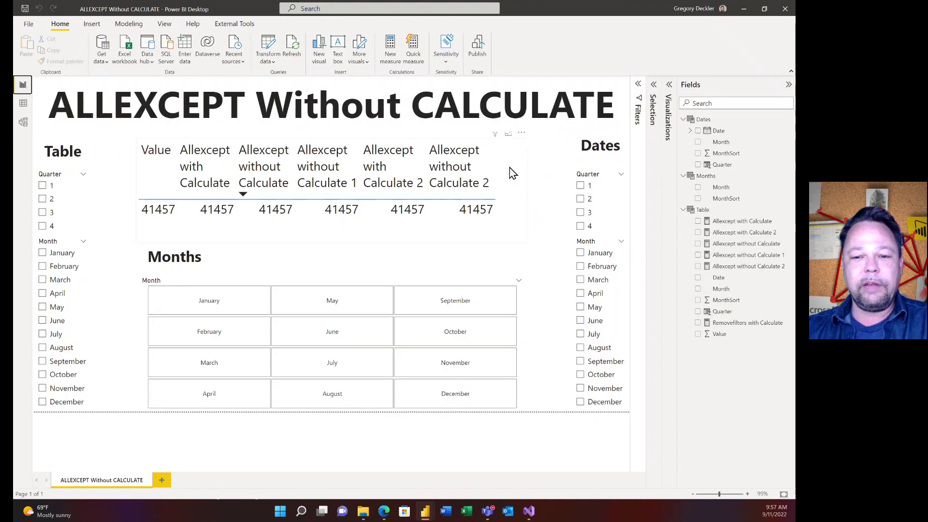
pyautogui.click(456, 167)
pyautogui.click(399, 174)
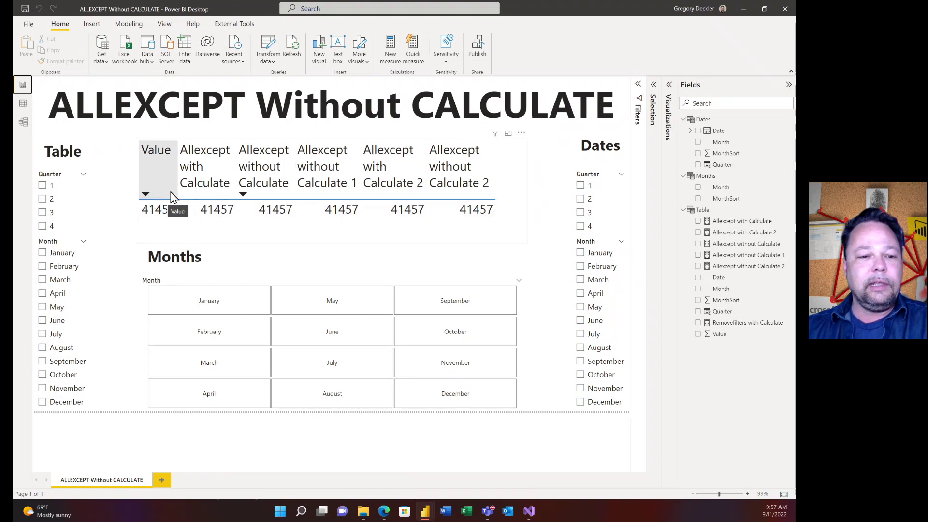
pyautogui.click(259, 144)
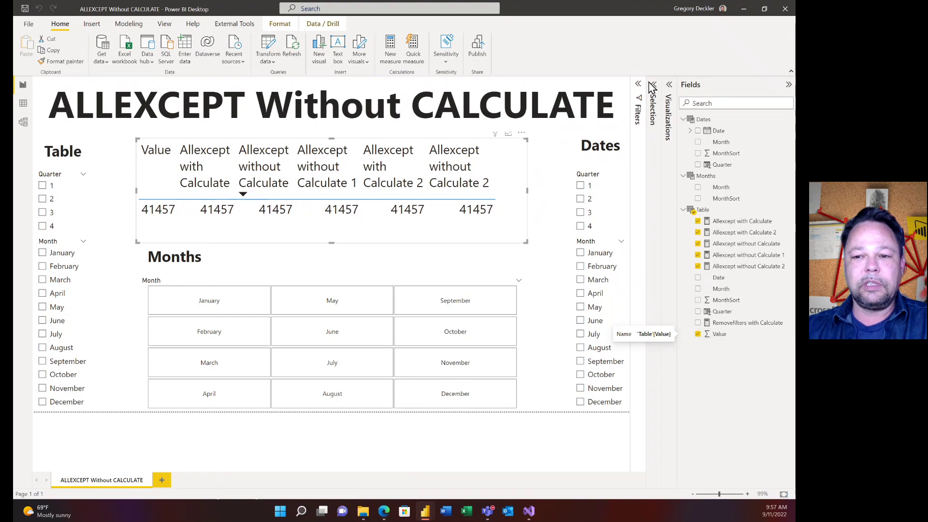
# Expand the Visualizations pane and display the Allexcept with Calculate measure's CALCULATE/ALLEXCEPT formula.
pyautogui.click(669, 87)
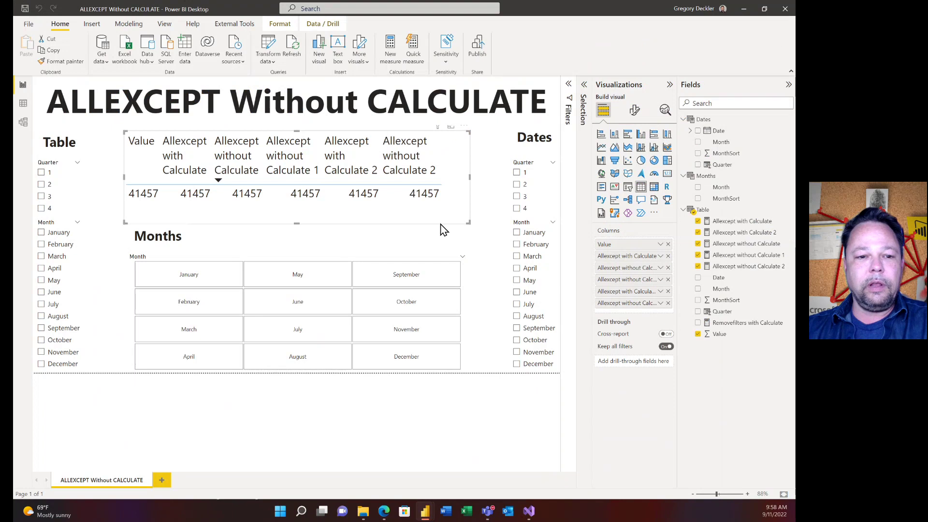
pyautogui.click(736, 222)
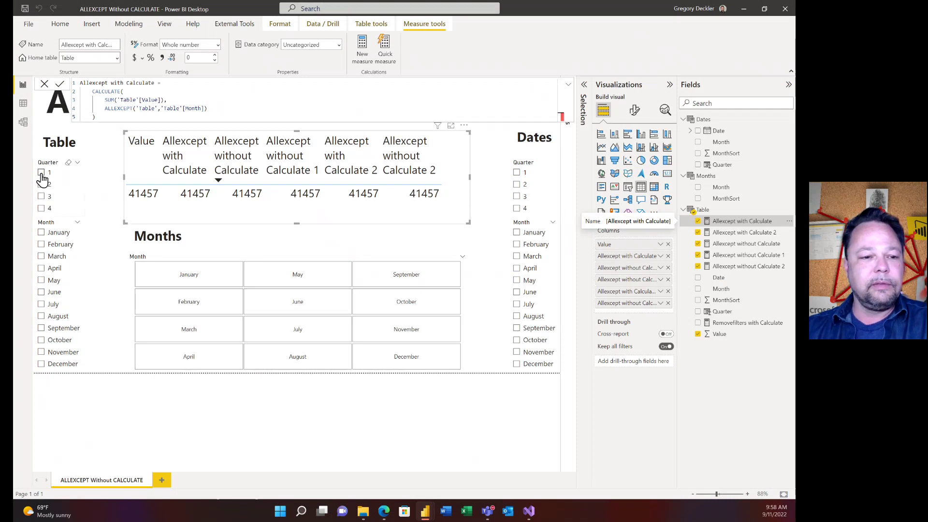
# Tick Quarter 1 in the Table slicer, dropping Value to 10378 while measures stay 41457.
pyautogui.click(42, 174)
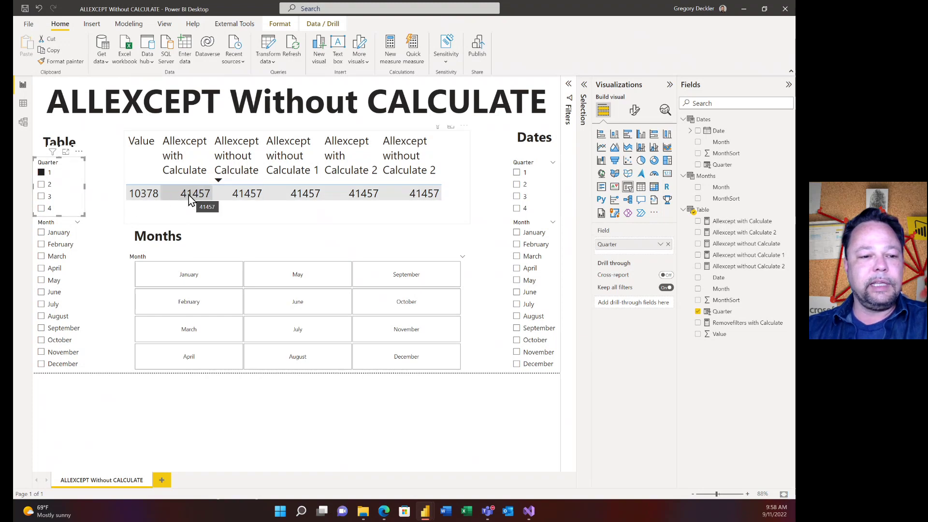
# Try February and January in the Table Month slicer, clear them, and re-tick Quarter 1.
pyautogui.click(42, 173)
pyautogui.click(42, 245)
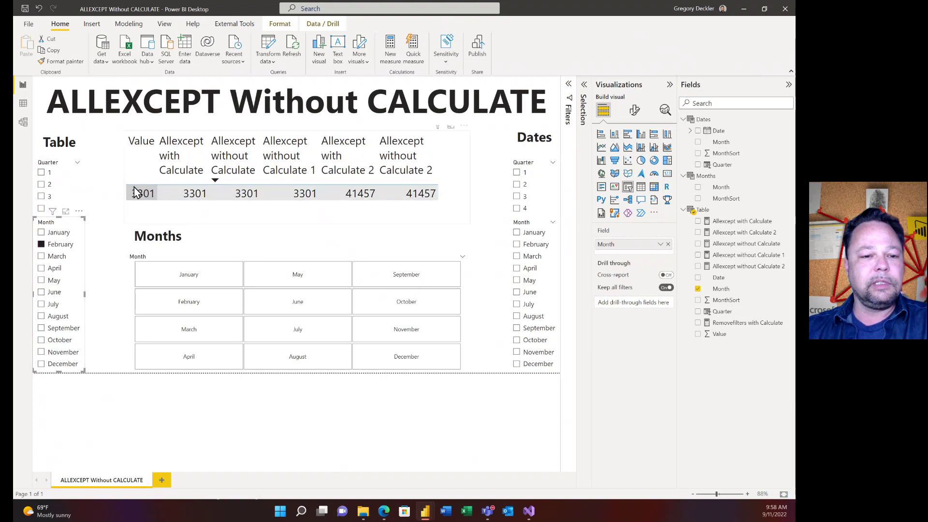
pyautogui.keyDown('ctrl'); pyautogui.click(41, 233); pyautogui.keyUp('ctrl')
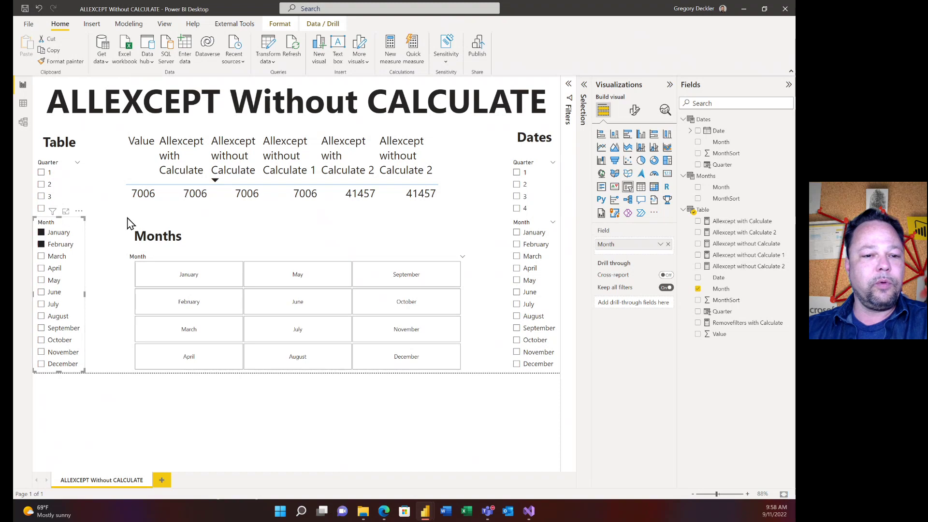
pyautogui.click(41, 234)
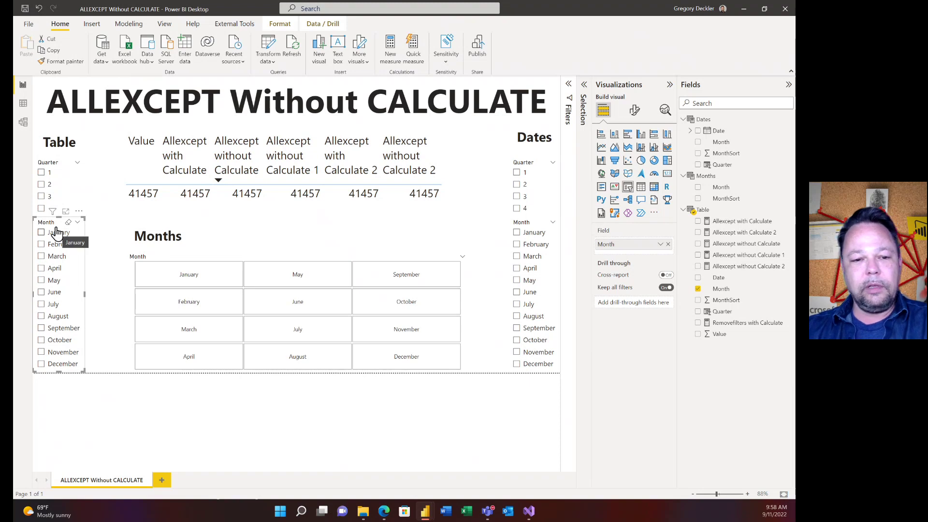
pyautogui.click(42, 173)
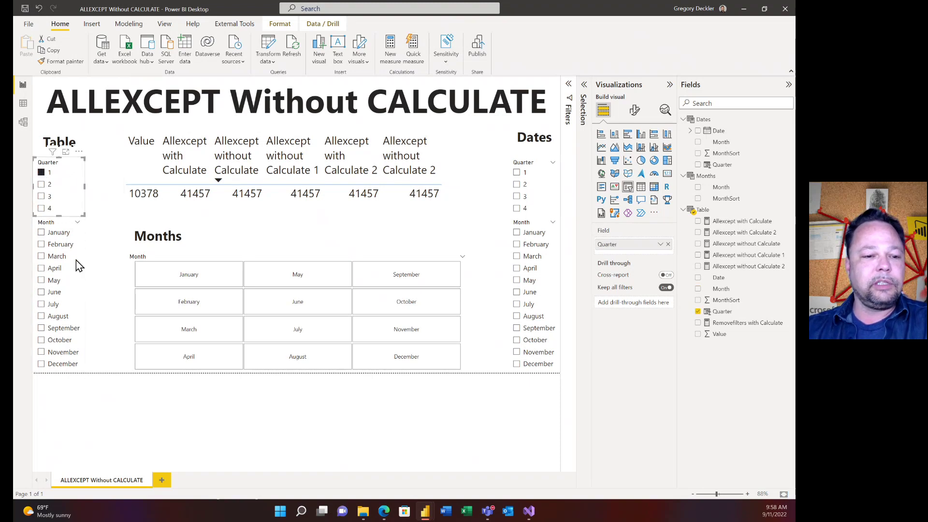
pyautogui.click(41, 284)
# Add May to the Table Month slicer with Quarter 1 still ticked.
pyautogui.click(41, 281)
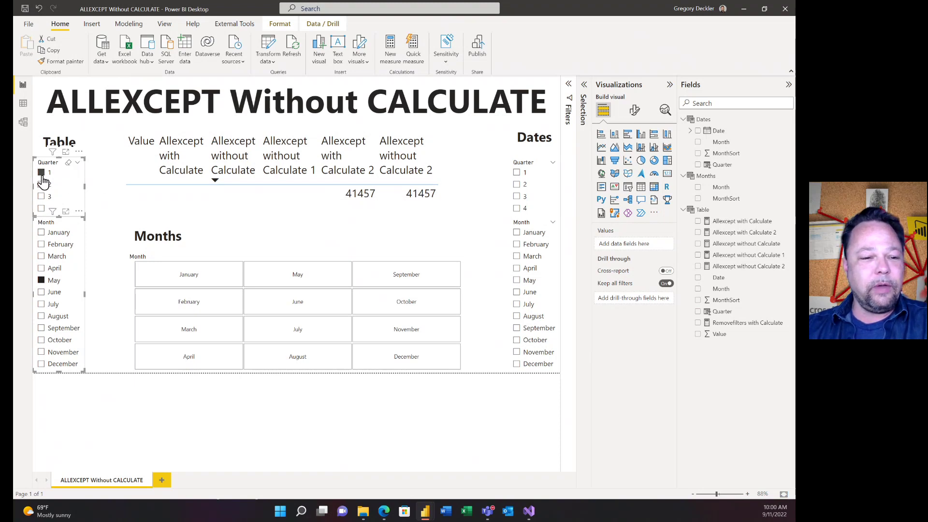
# Switch the Table month filter to January, then clear Quarter 1 and January.
pyautogui.click(42, 233)
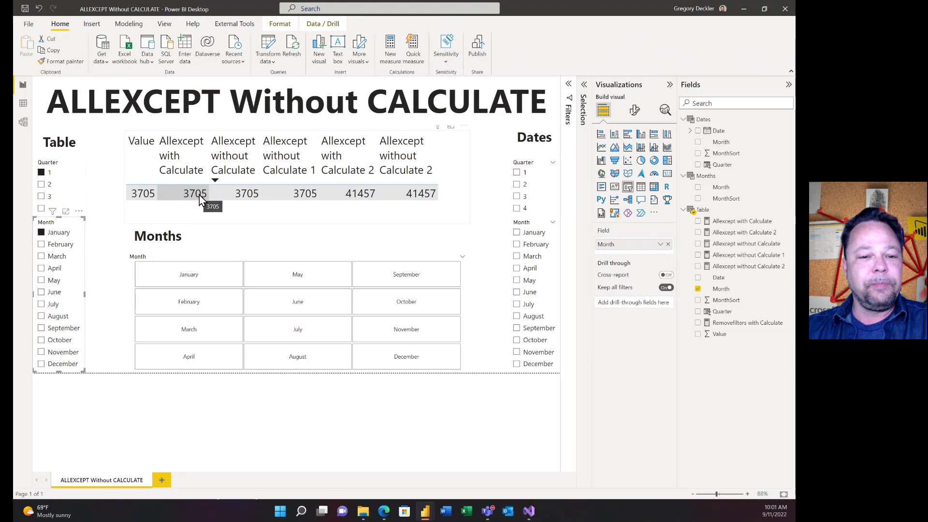
pyautogui.click(41, 172)
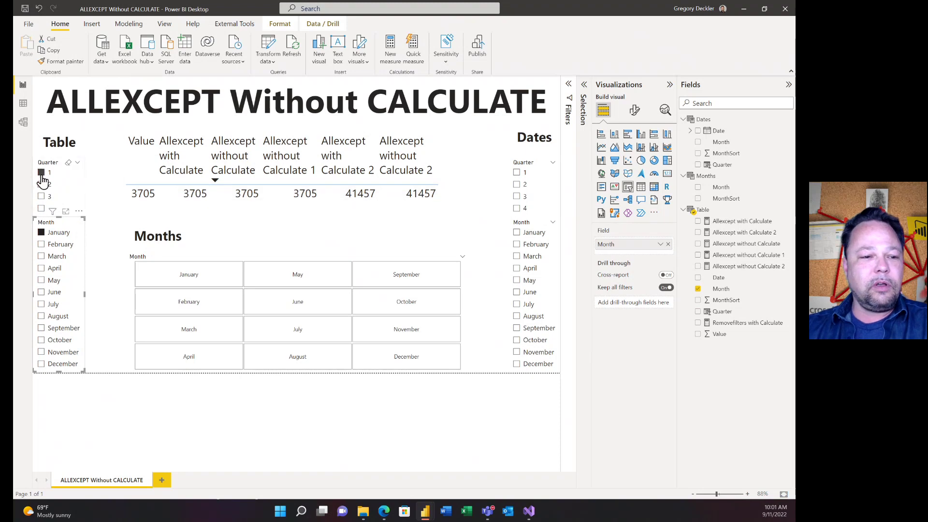
pyautogui.click(41, 233)
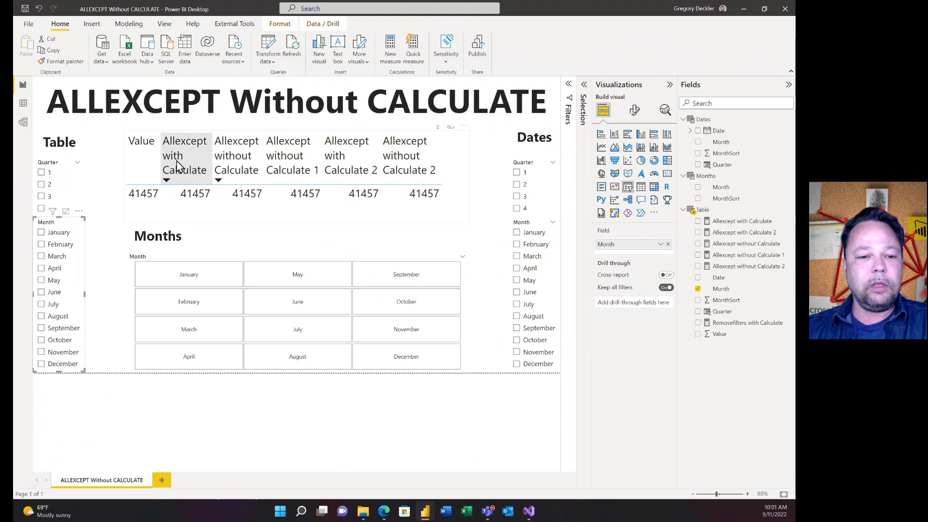
pyautogui.click(516, 173)
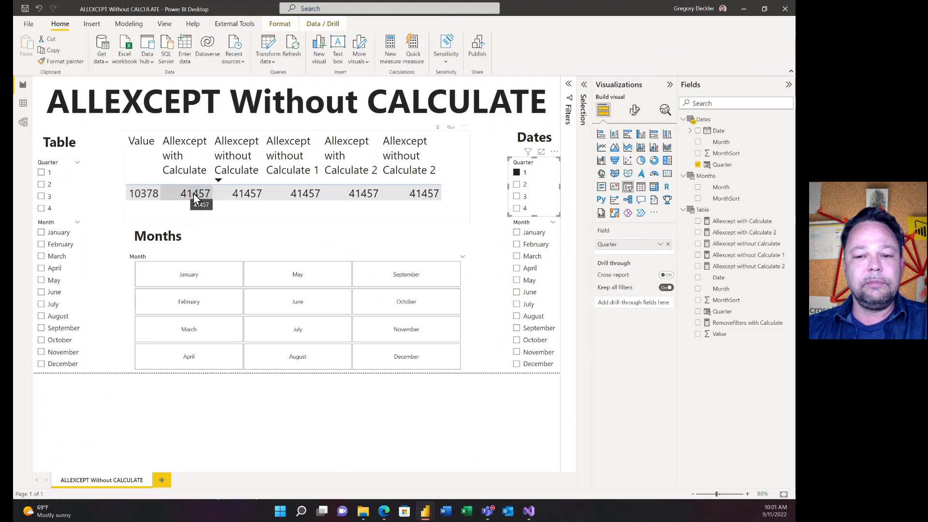
pyautogui.click(516, 173)
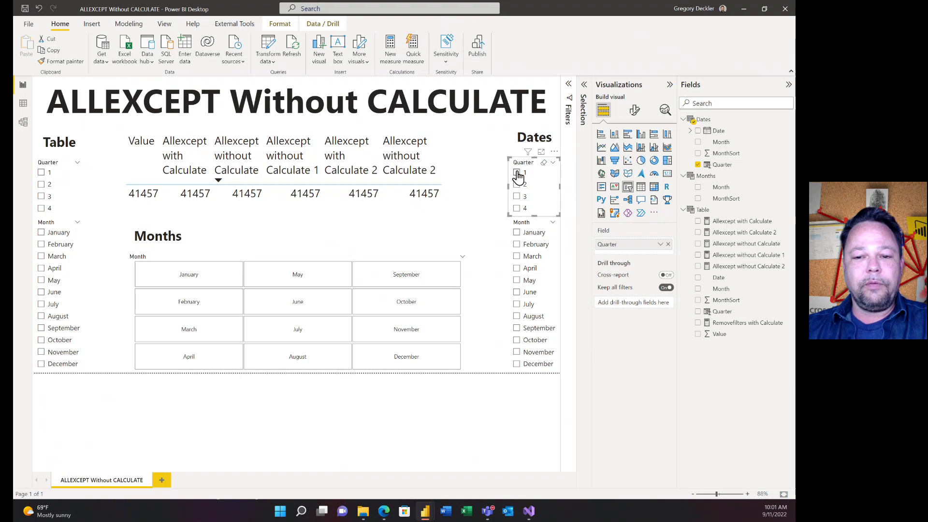
pyautogui.click(517, 233)
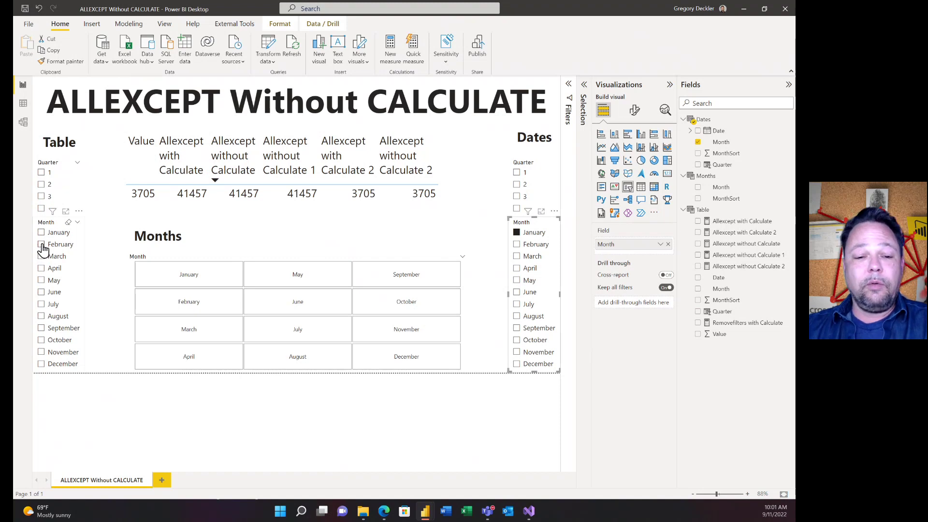
pyautogui.click(517, 234)
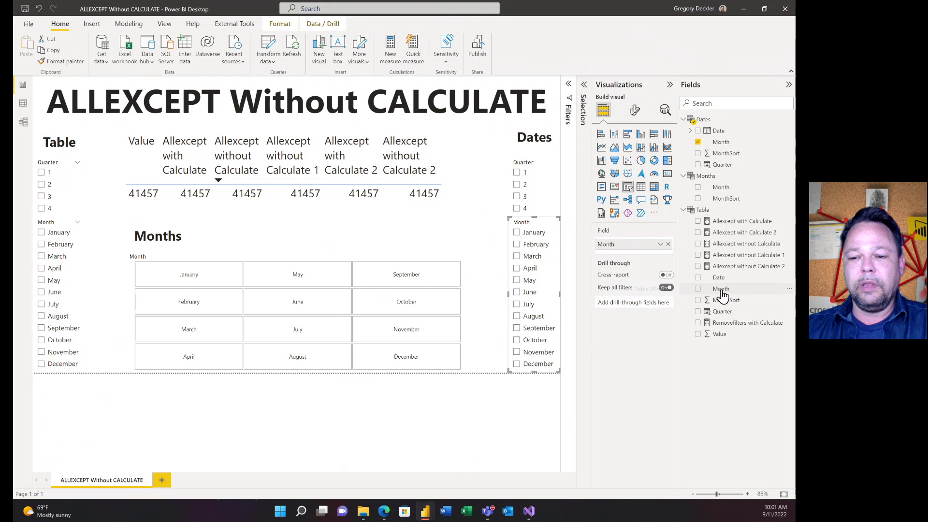
pyautogui.click(214, 280)
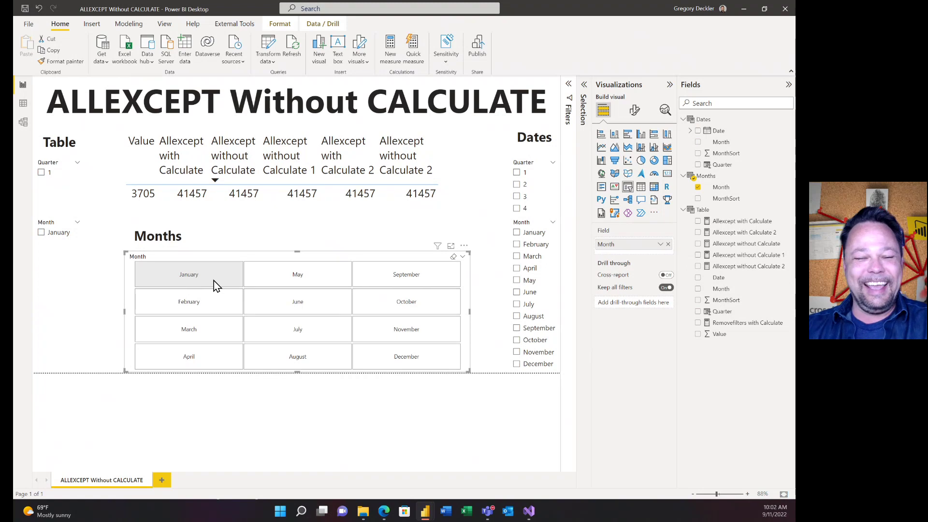
pyautogui.click(211, 303)
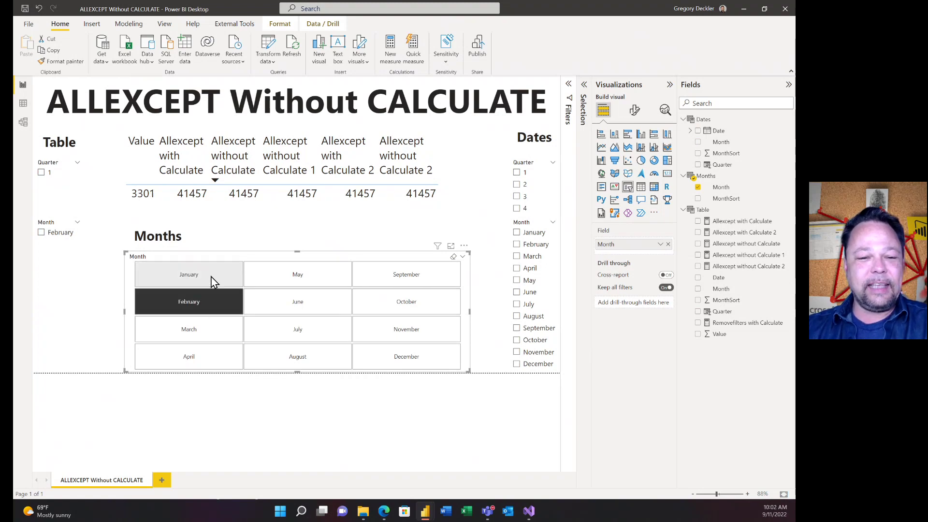
pyautogui.click(213, 281)
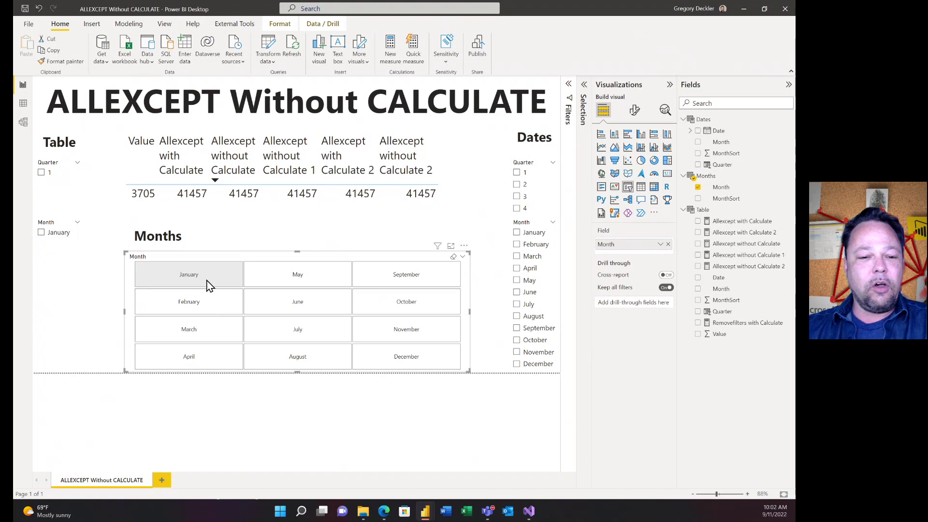
pyautogui.click(220, 276)
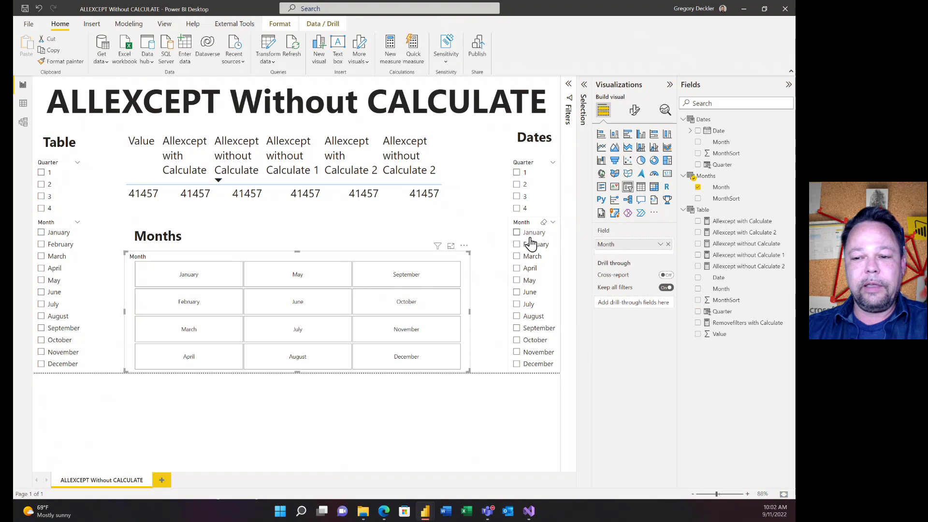
# View the Allexcept with Calculate 2 formula, then the Allexcept without Calculate CALCULATETABLE/SUMX formula.
pyautogui.click(743, 233)
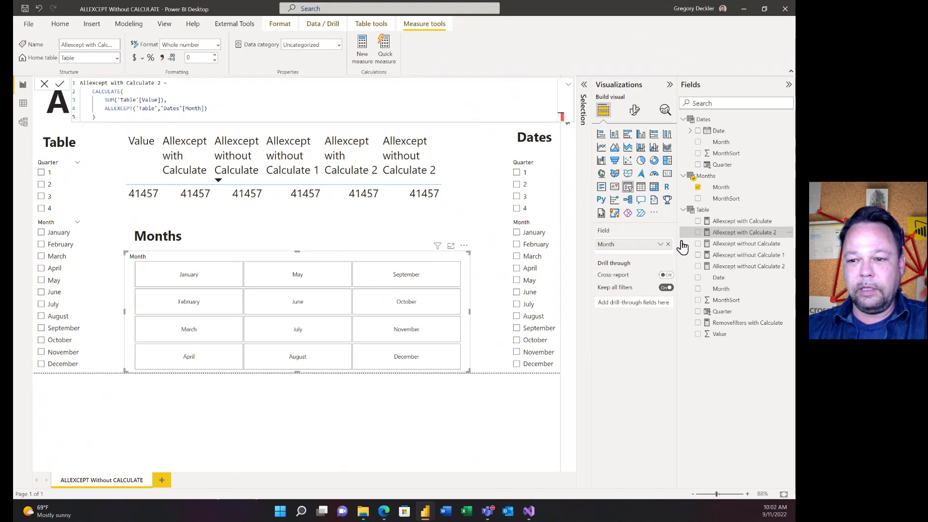
pyautogui.click(743, 245)
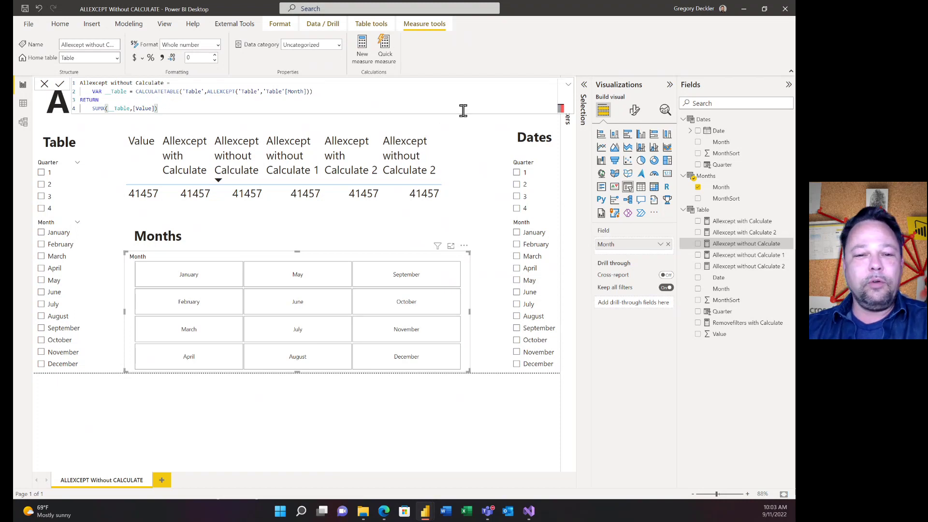
# Show the Allexcept without Calculate 1 measure's ISFILTERED/FILTER DAX in the formula bar.
pyautogui.click(742, 256)
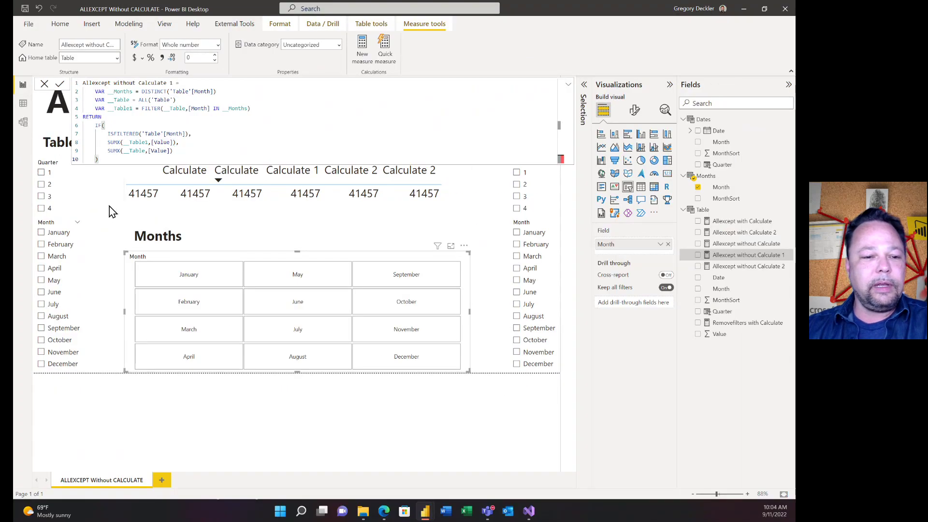
# Collapse the formula to one line, then filter Table Quarter to 2 and clear it.
pyautogui.click(569, 88)
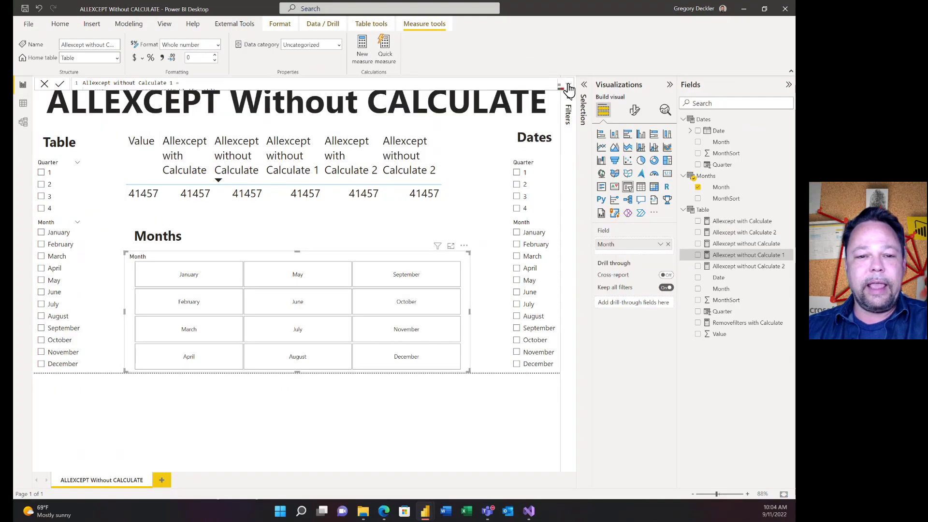
pyautogui.click(42, 186)
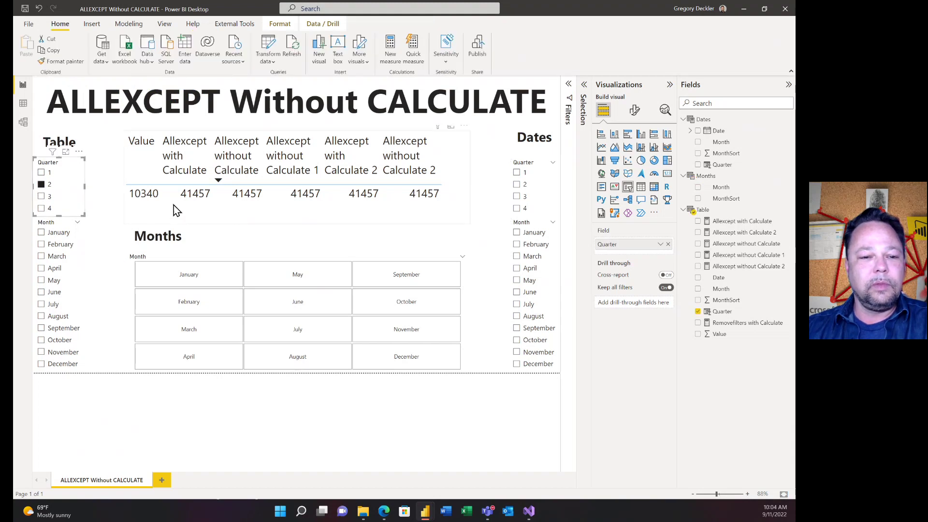
pyautogui.click(41, 185)
# Test February–April in the Table Month slicer, clear them, then filter Dates Quarter to 1.
pyautogui.click(41, 245)
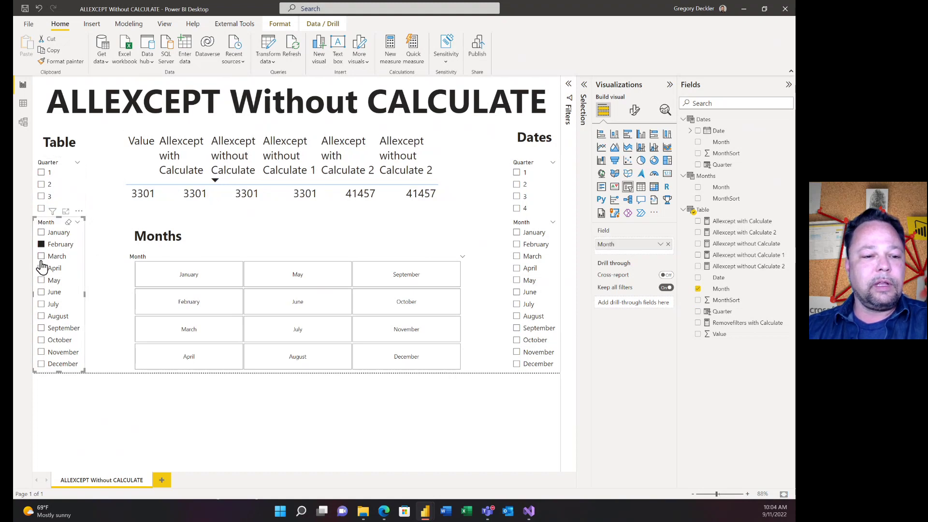
pyautogui.click(43, 256)
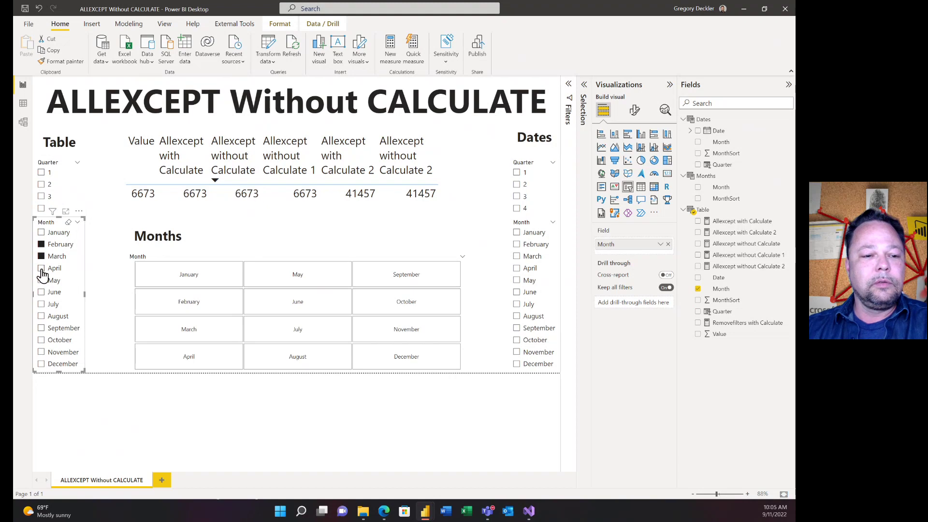
pyautogui.click(42, 269)
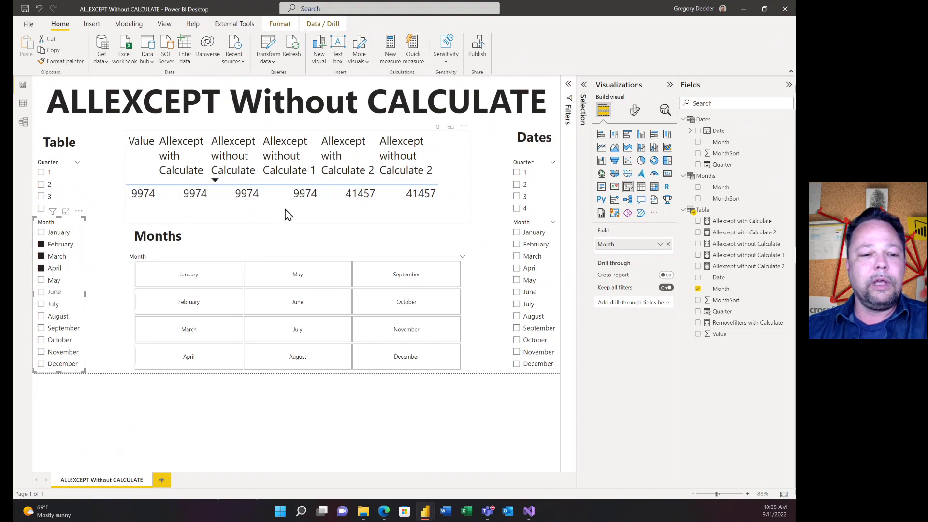
pyautogui.click(42, 267)
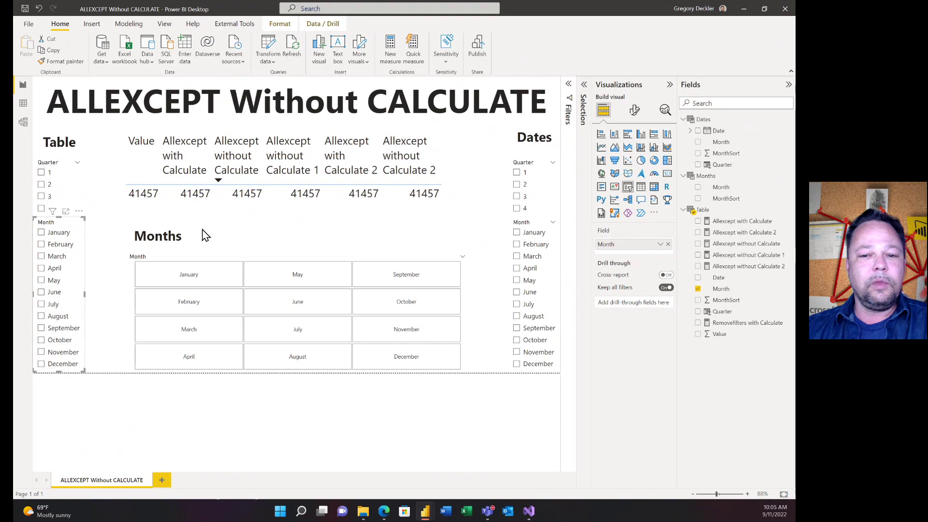
pyautogui.click(517, 176)
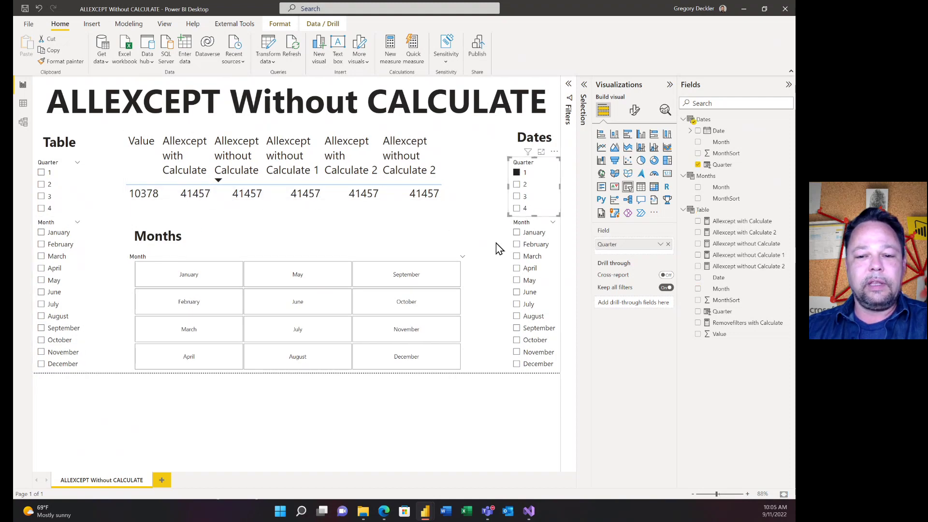
# Toggle February in Dates Month, clear Dates Quarter 1, then select and clear the January Months tile.
pyautogui.click(517, 245)
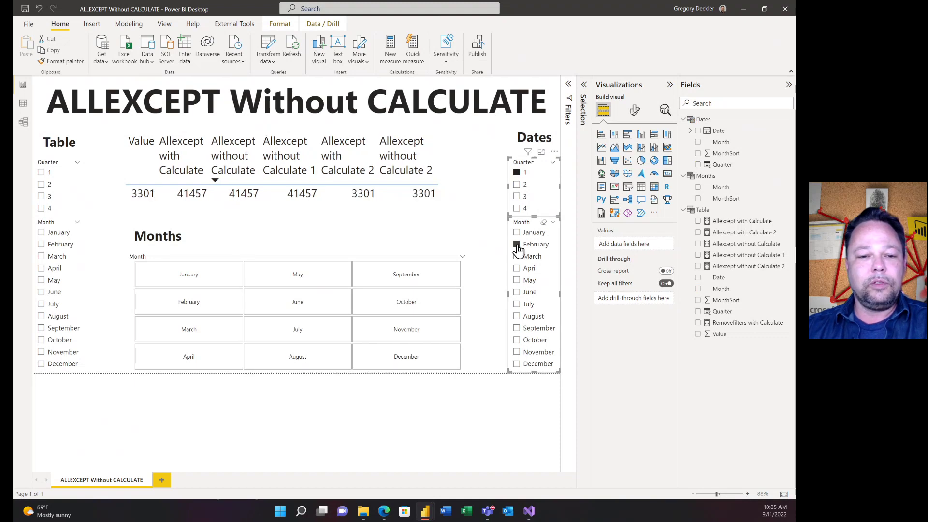
pyautogui.click(517, 245)
pyautogui.click(517, 172)
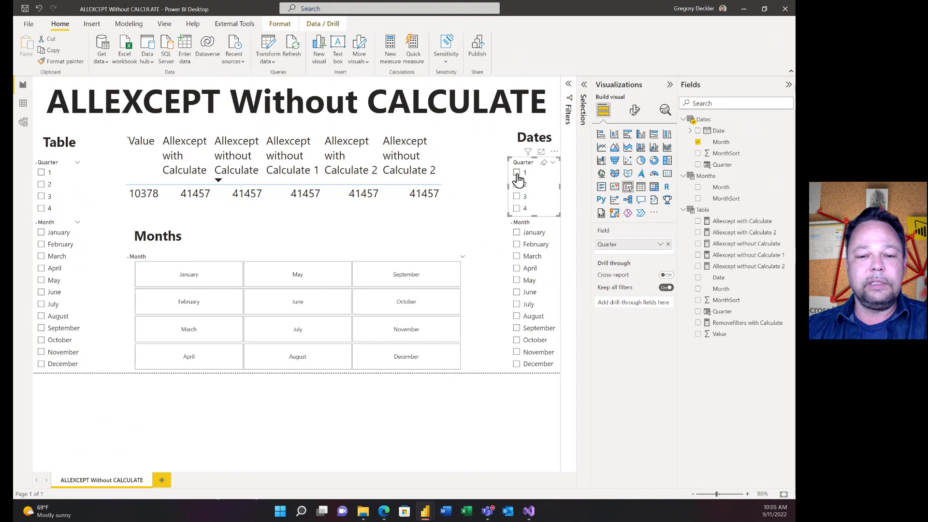
pyautogui.click(217, 286)
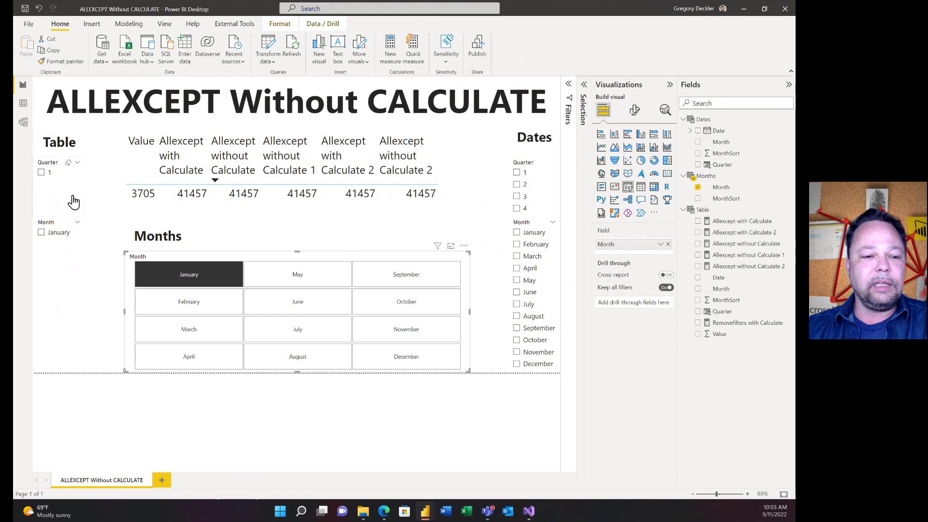
pyautogui.click(200, 273)
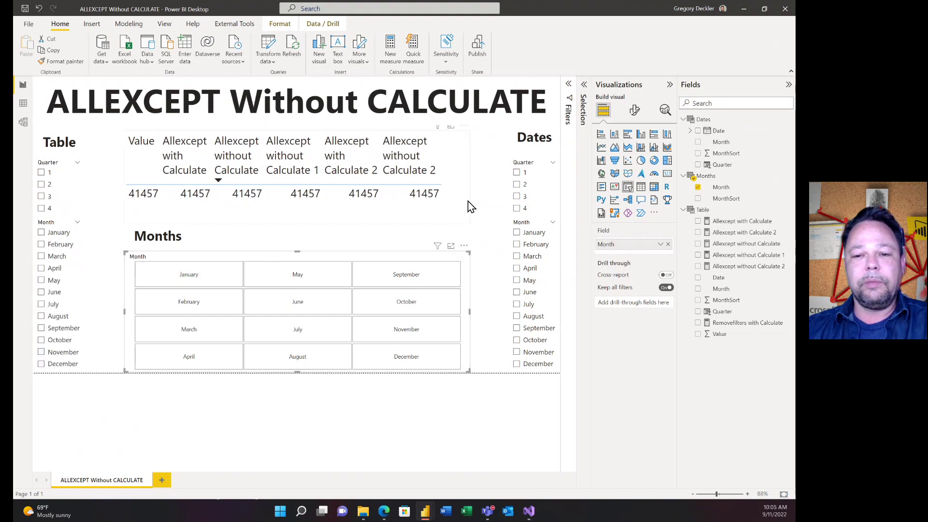
# Read the expanded DAX of both Calculate 2 measures, then filter Dates Quarter to 1.
pyautogui.click(747, 235)
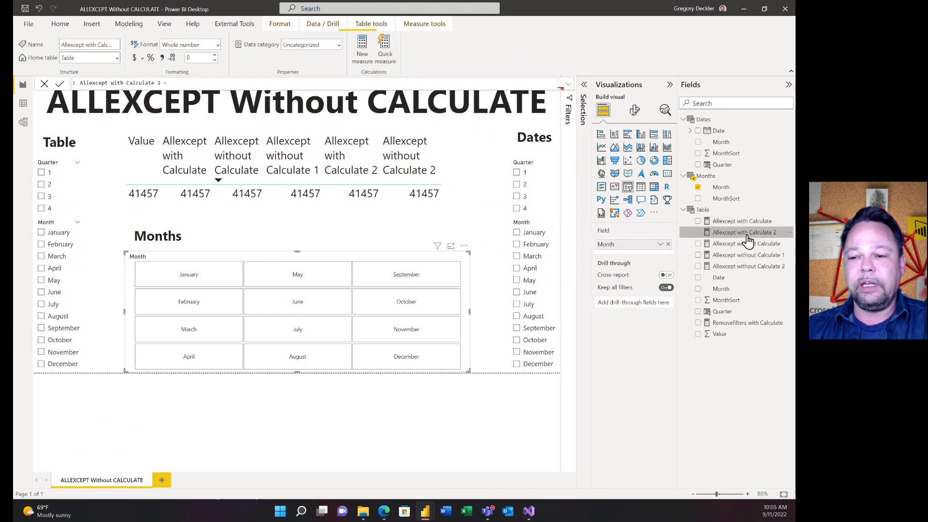
pyautogui.click(569, 84)
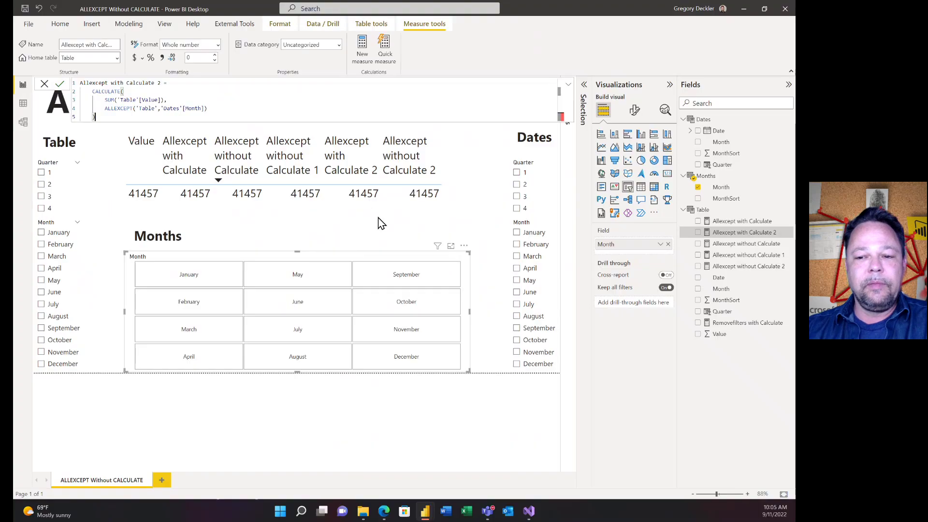
pyautogui.click(758, 268)
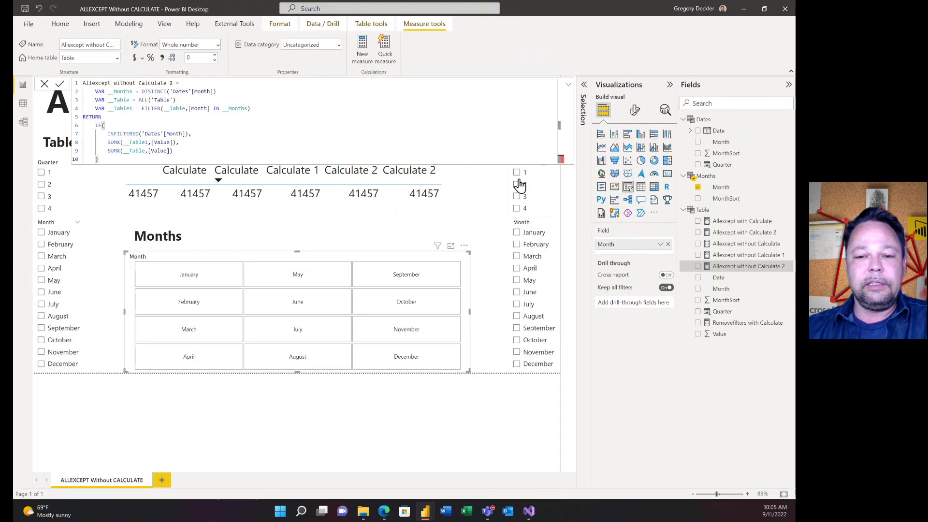
pyautogui.click(517, 178)
pyautogui.click(517, 172)
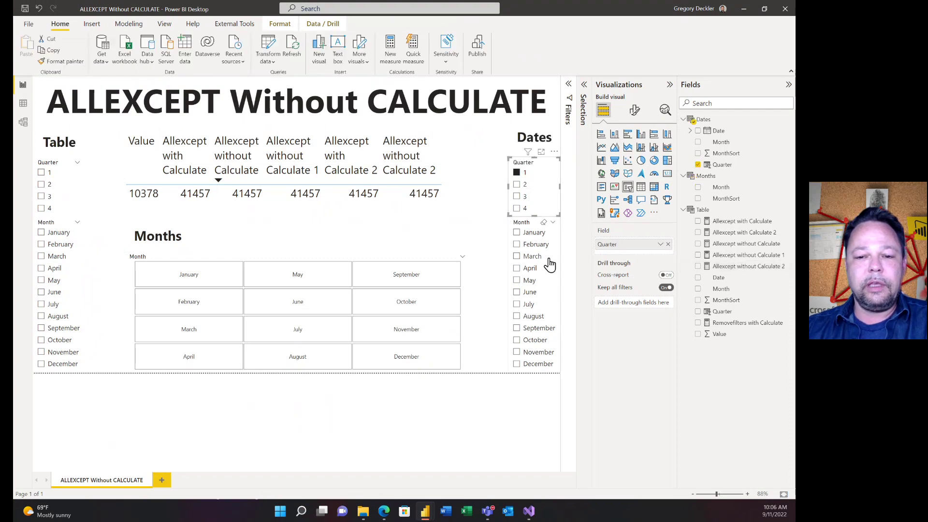
# Check and uncheck February in Dates Month, then uncheck 1 in Dates Quarter.
pyautogui.click(516, 244)
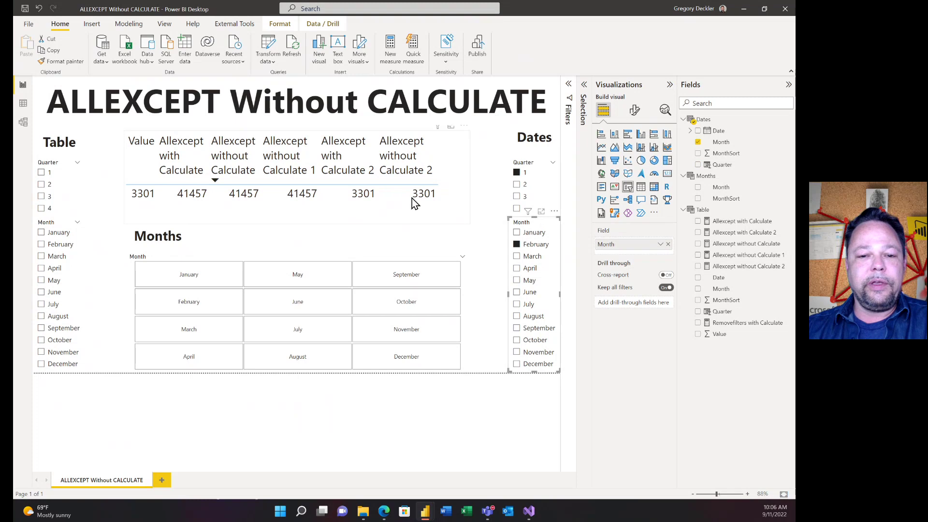
pyautogui.click(516, 244)
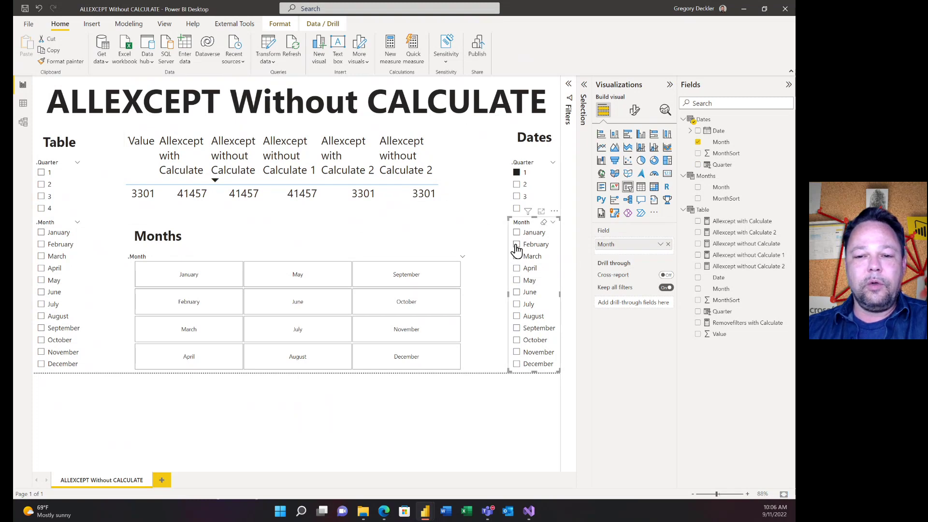
pyautogui.click(518, 177)
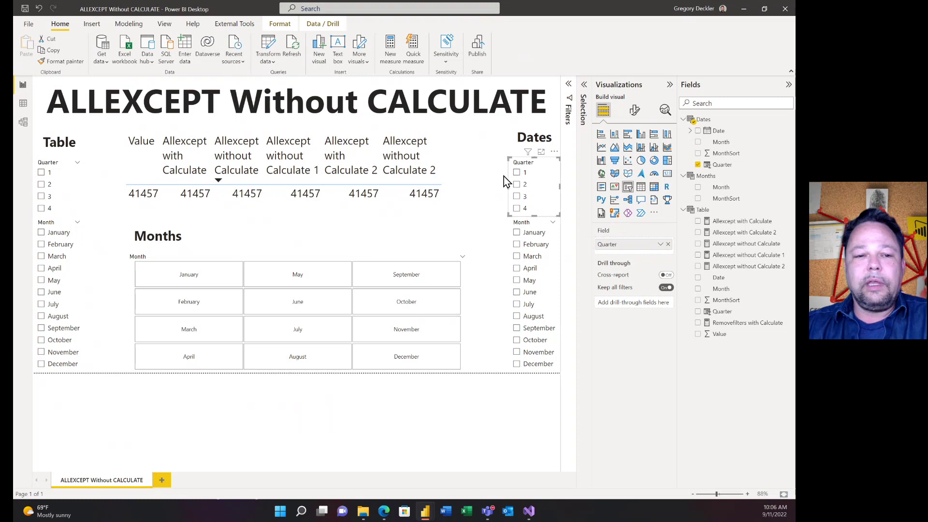